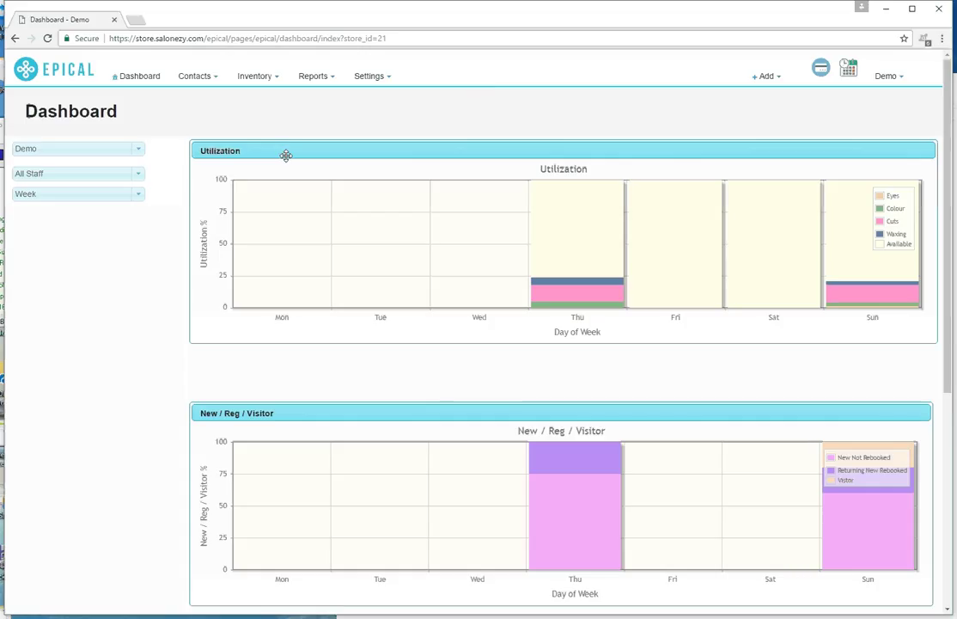
View the list of employee contacts, and open the staff working-hours roster
left_click(196, 78)
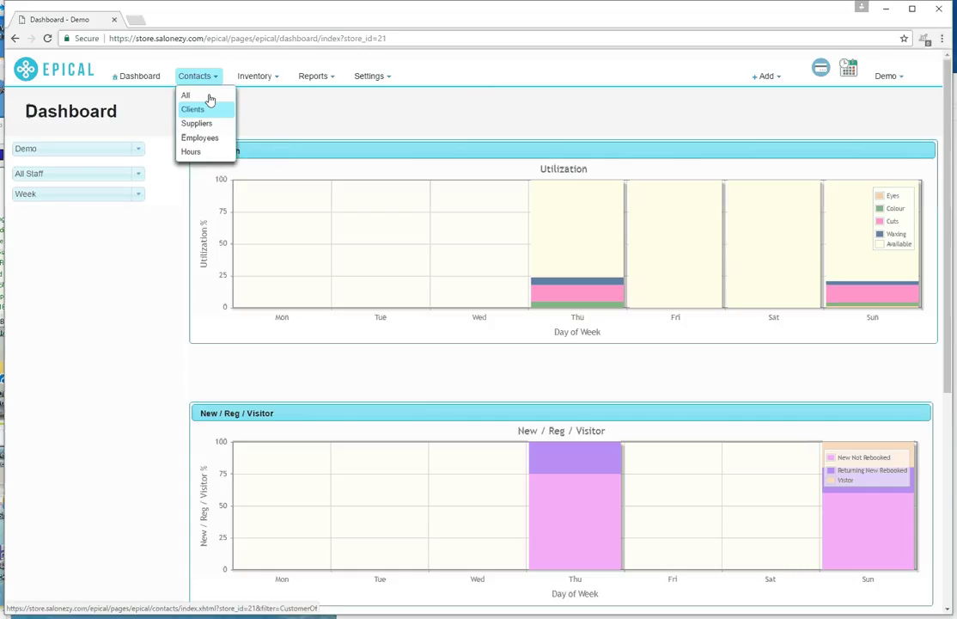
left_click(198, 141)
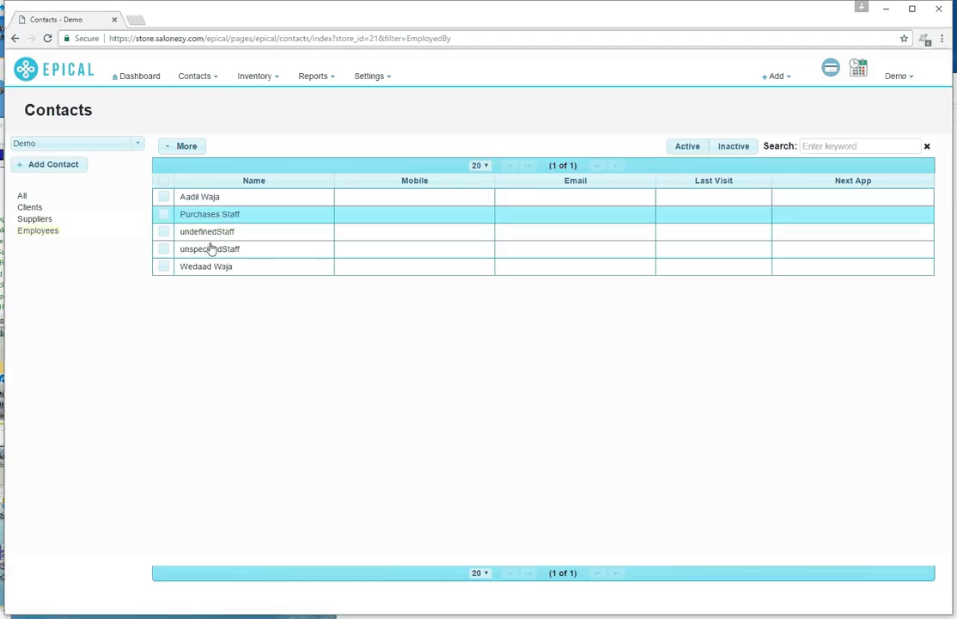
left_click(197, 77)
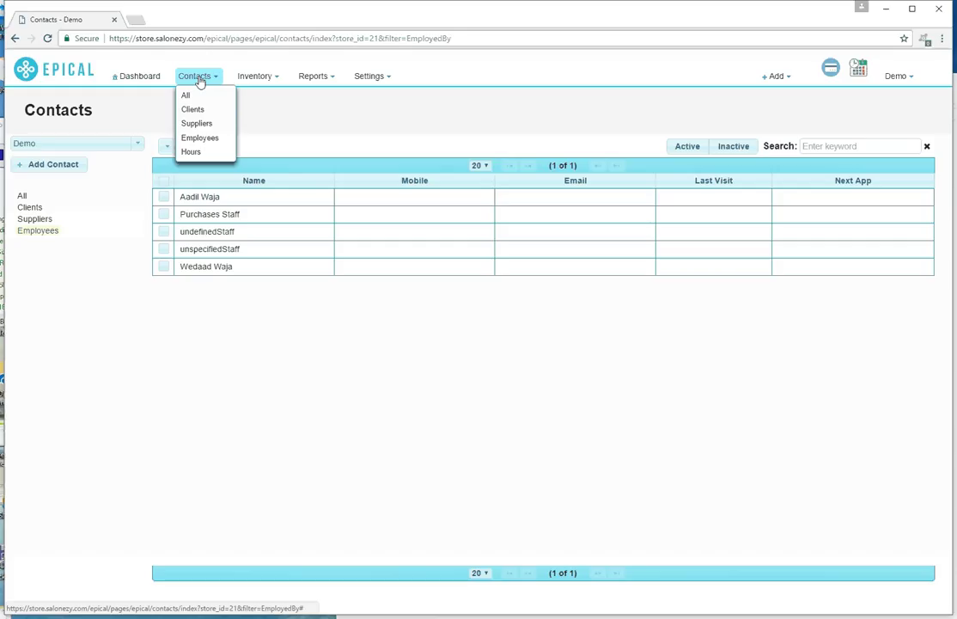
left_click(192, 155)
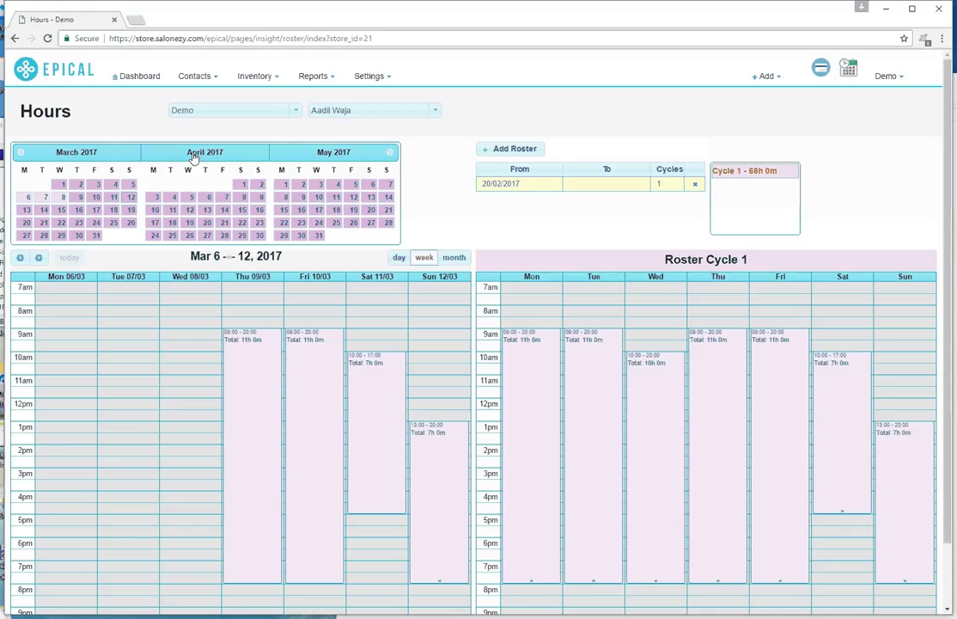
Show the supplier contacts and open the Dermalogica supplier record
left_click(200, 85)
left_click(251, 79)
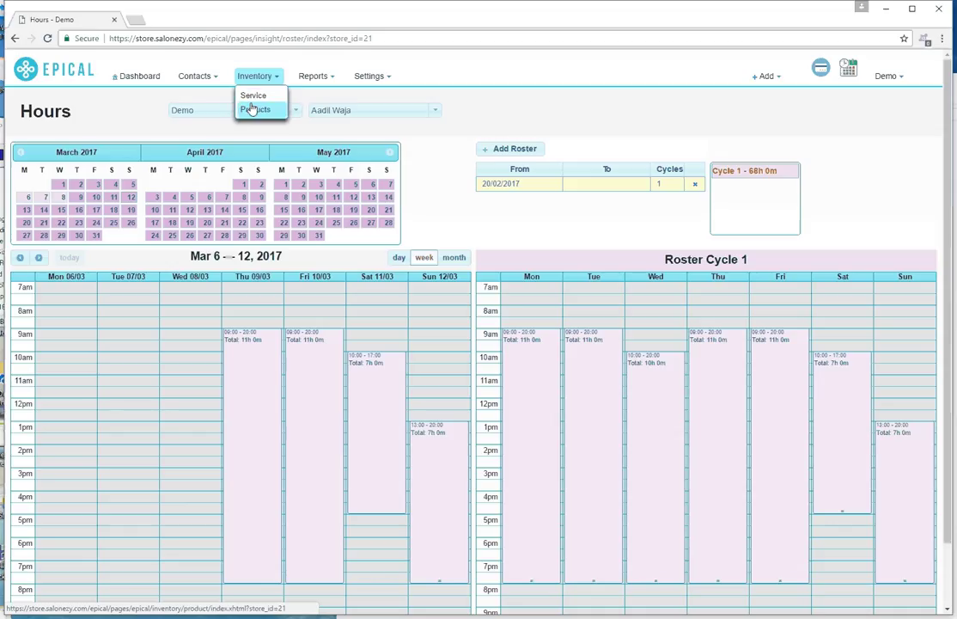
left_click(189, 79)
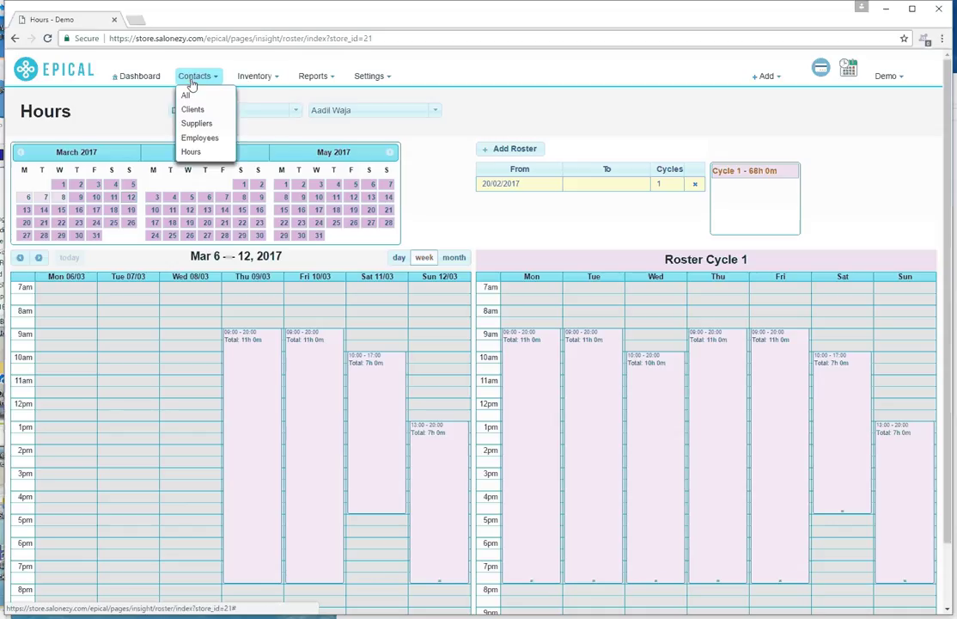
left_click(197, 125)
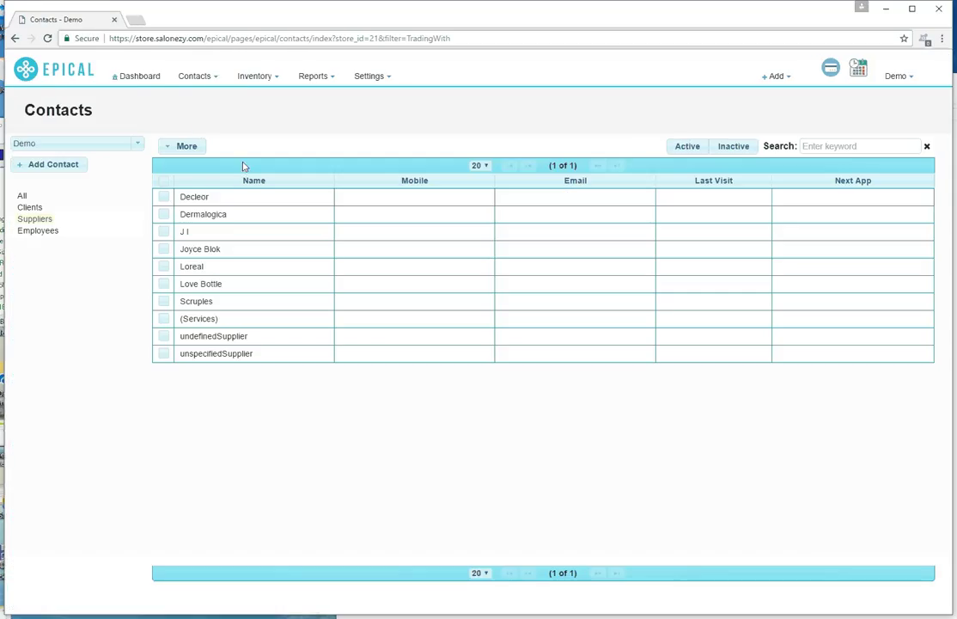
left_click(224, 214)
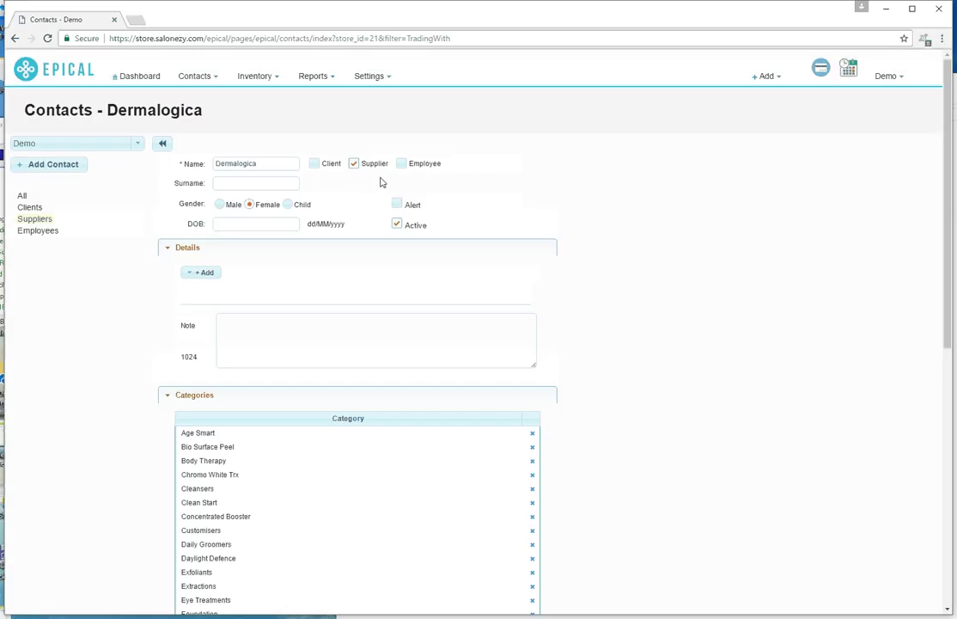
Examine the product categories assigned to the Dermalogica supplier
scroll(550, 322, "down", 5)
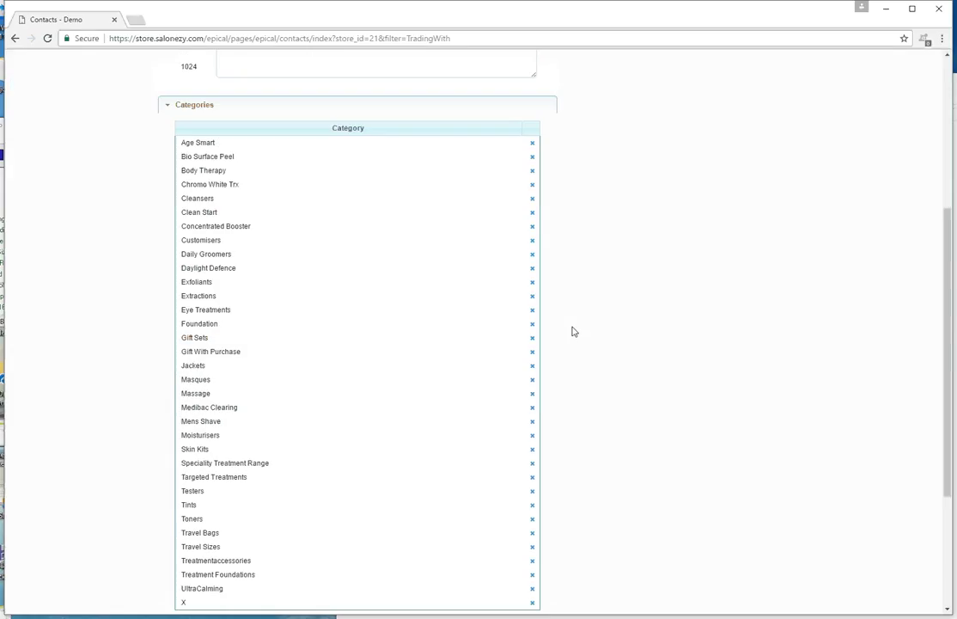
scroll(303, 243, "up", 2)
left_click(228, 254)
left_click(237, 464)
left_click(269, 339)
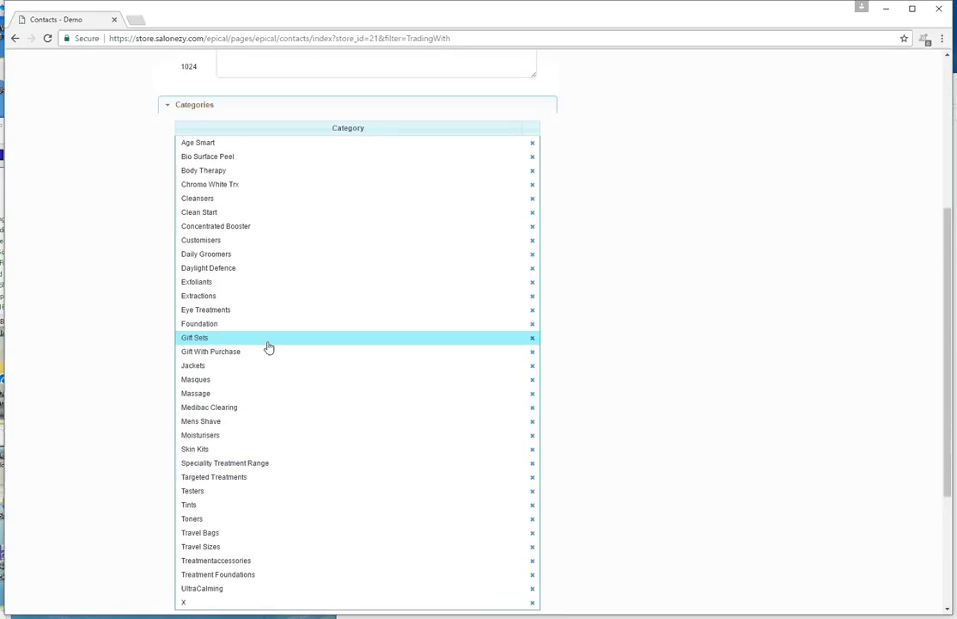
left_click(258, 199)
left_click(241, 379)
left_click(215, 435)
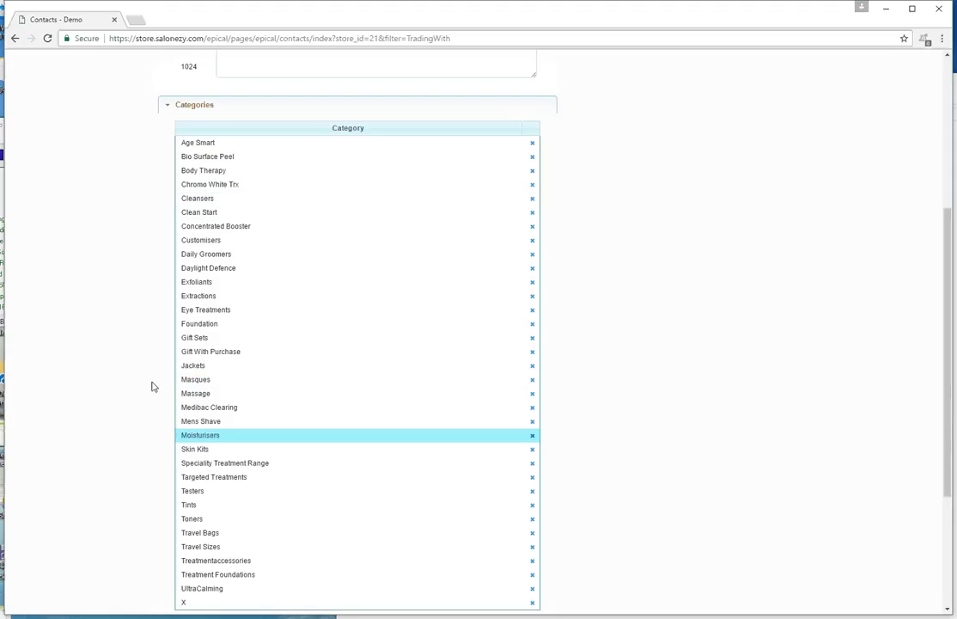
left_click(292, 267)
left_click(348, 212)
scroll(97, 258, "up", 5)
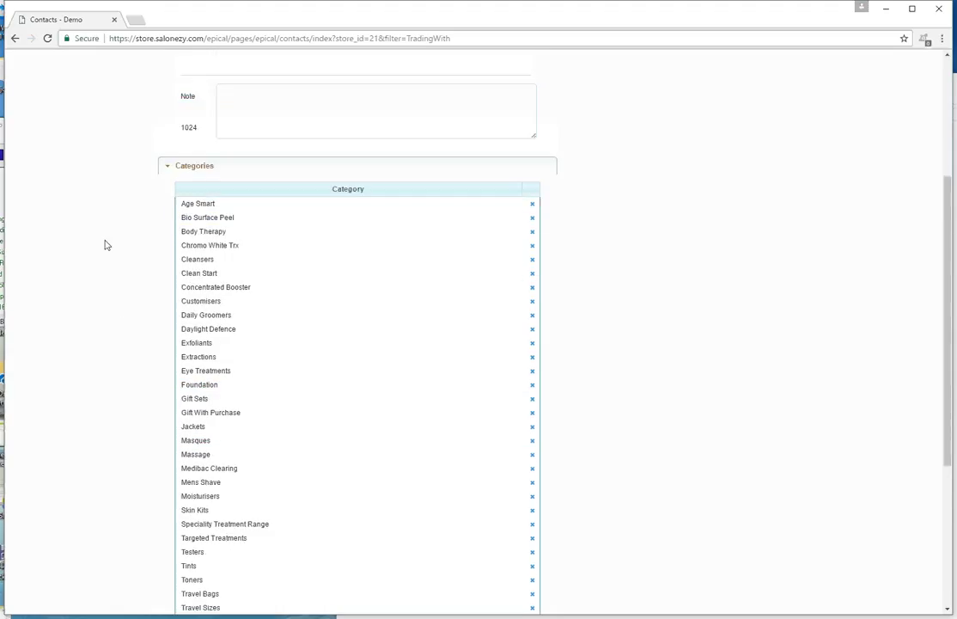
left_click(238, 532)
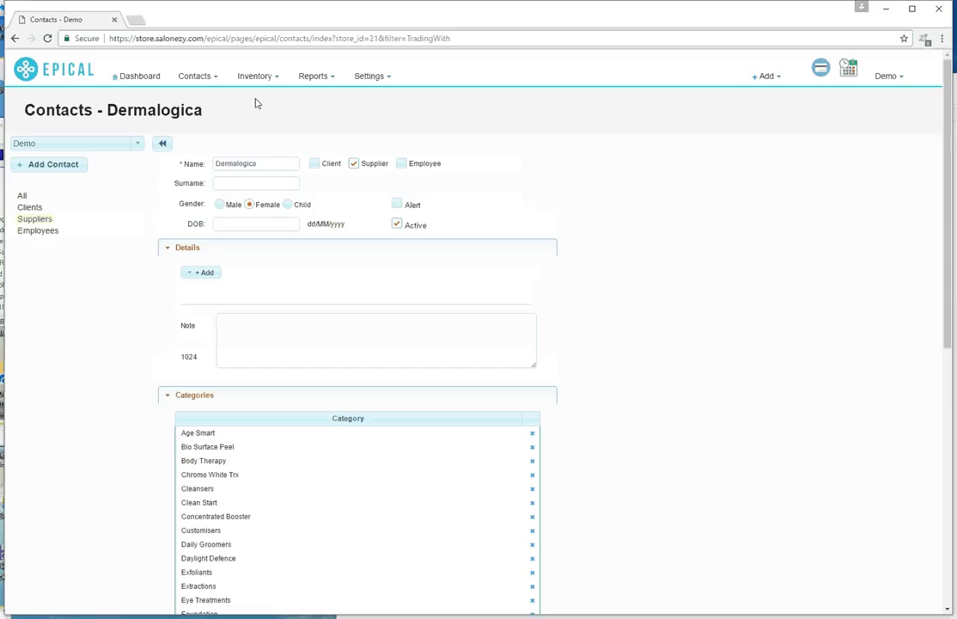
Filter the product inventory by the Dermalogica supplier and open the 100ml After Sun Repair product's details
mouse_move(267, 83)
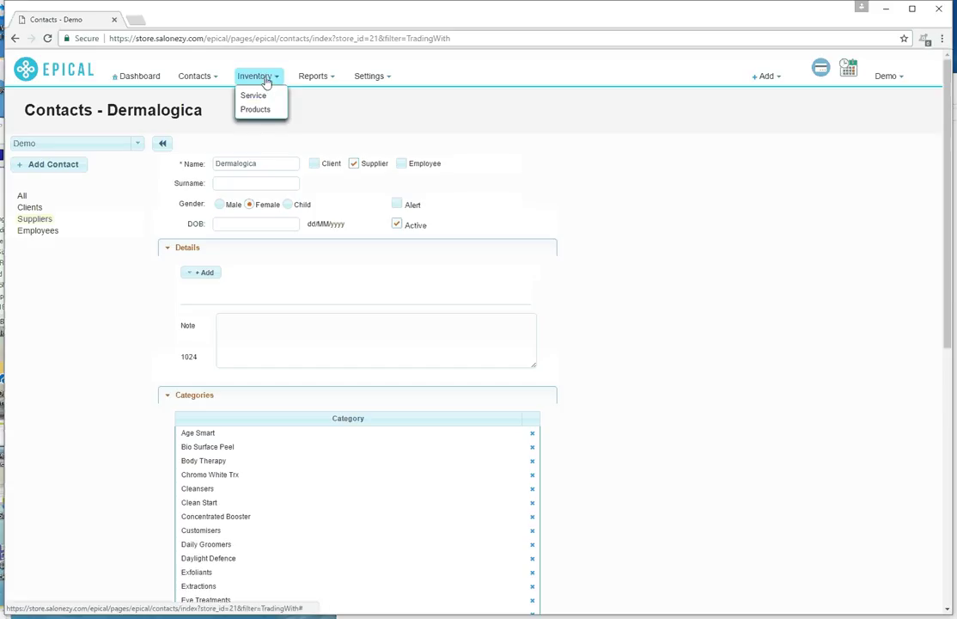
left_click(259, 110)
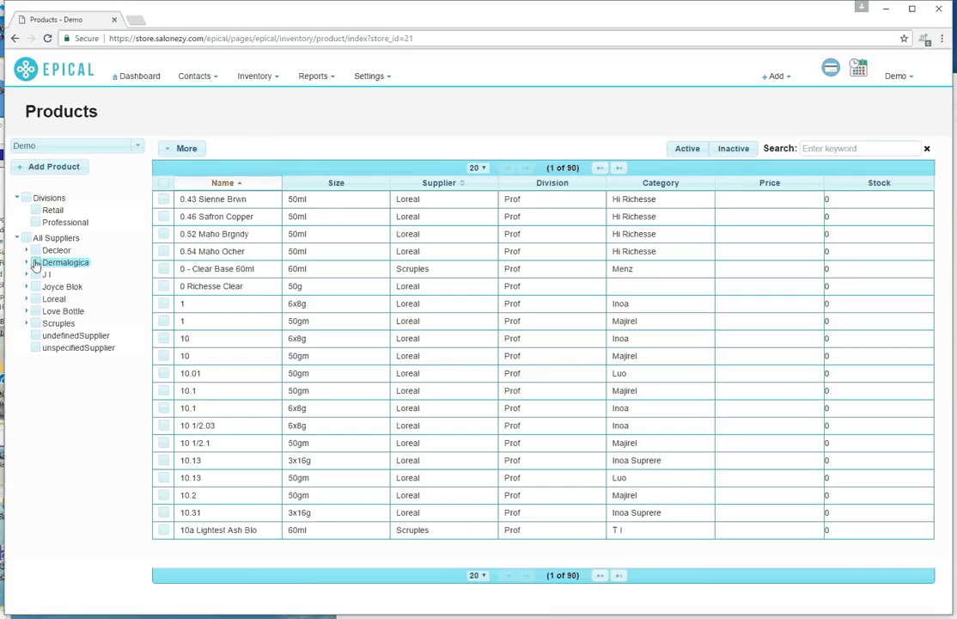
left_click(36, 262)
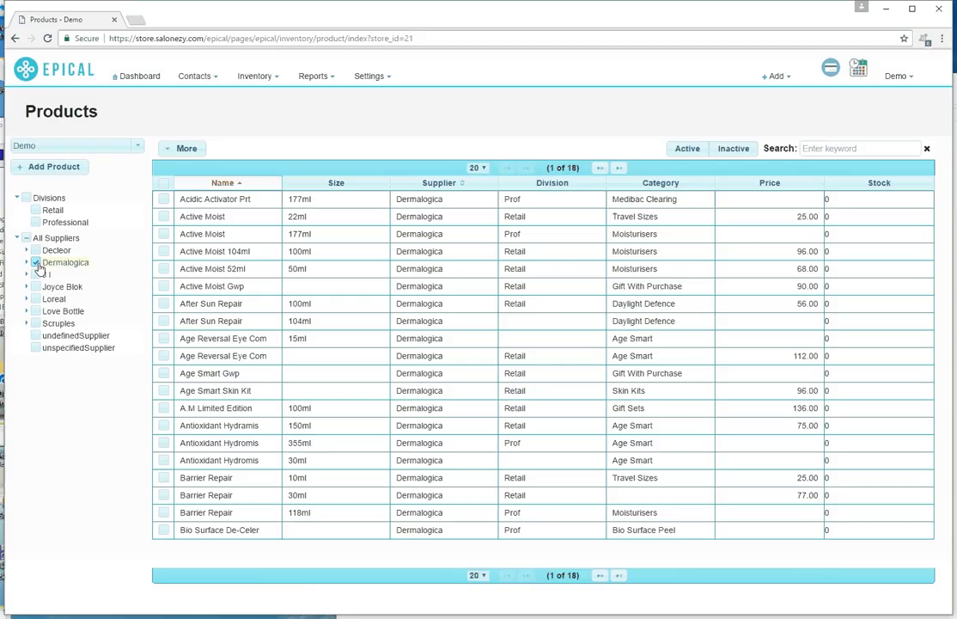
left_click(207, 307)
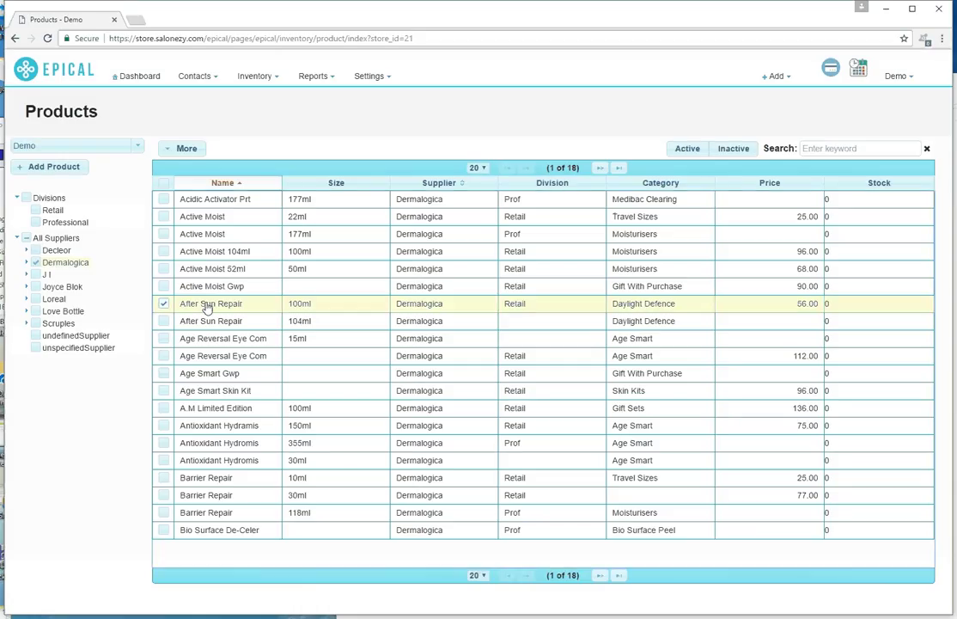
left_click(203, 308)
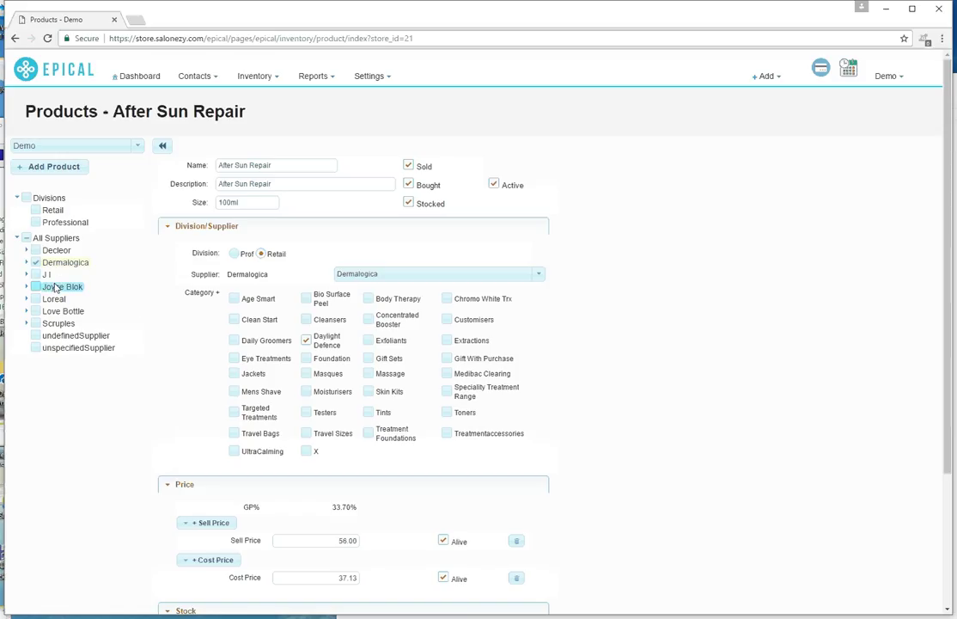
Show the service inventory and open the details of the 1 Hr Full Body service
left_click(242, 79)
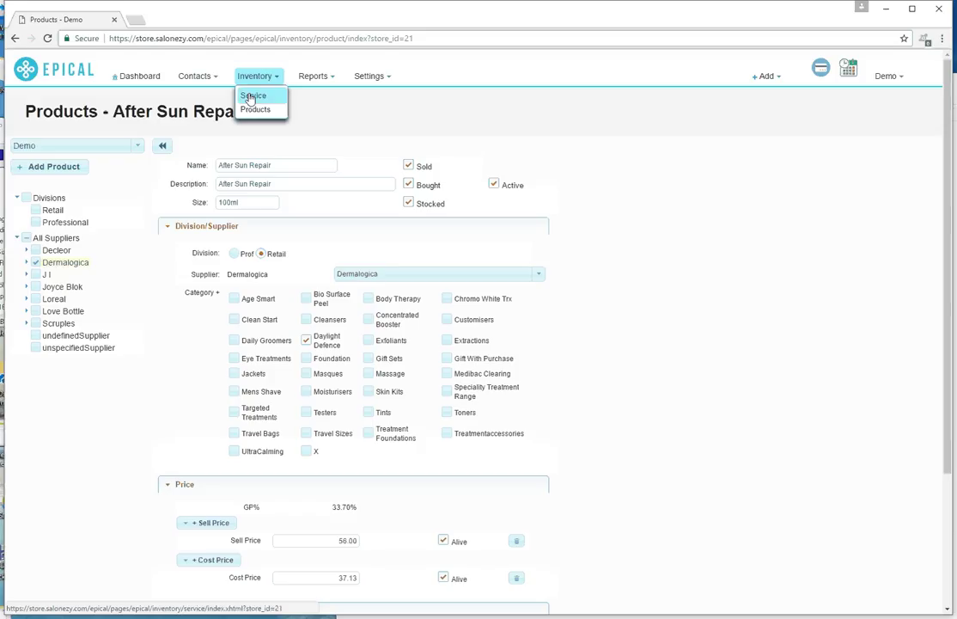
left_click(251, 95)
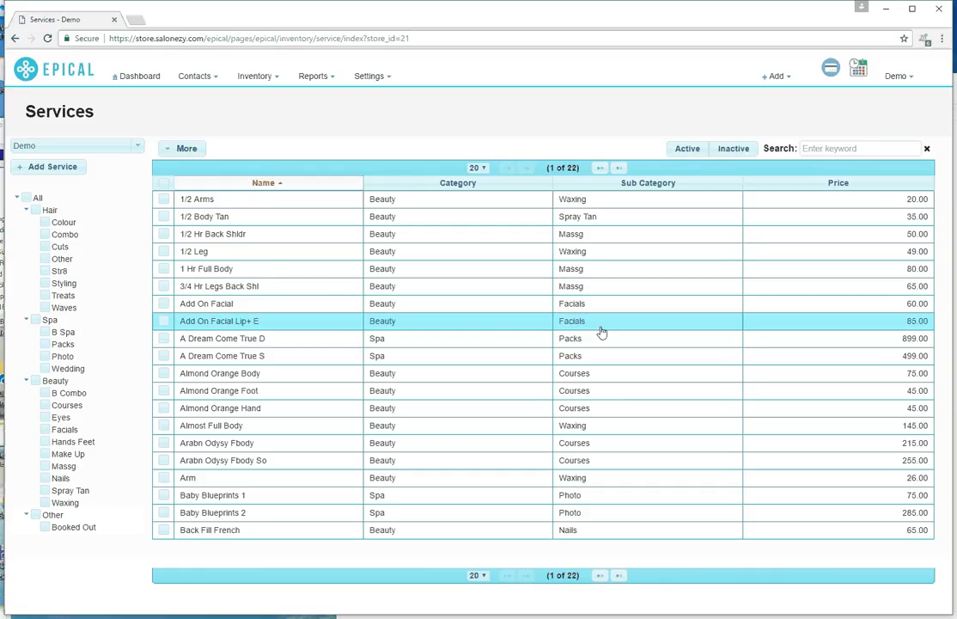
left_click(207, 270)
left_click(207, 271)
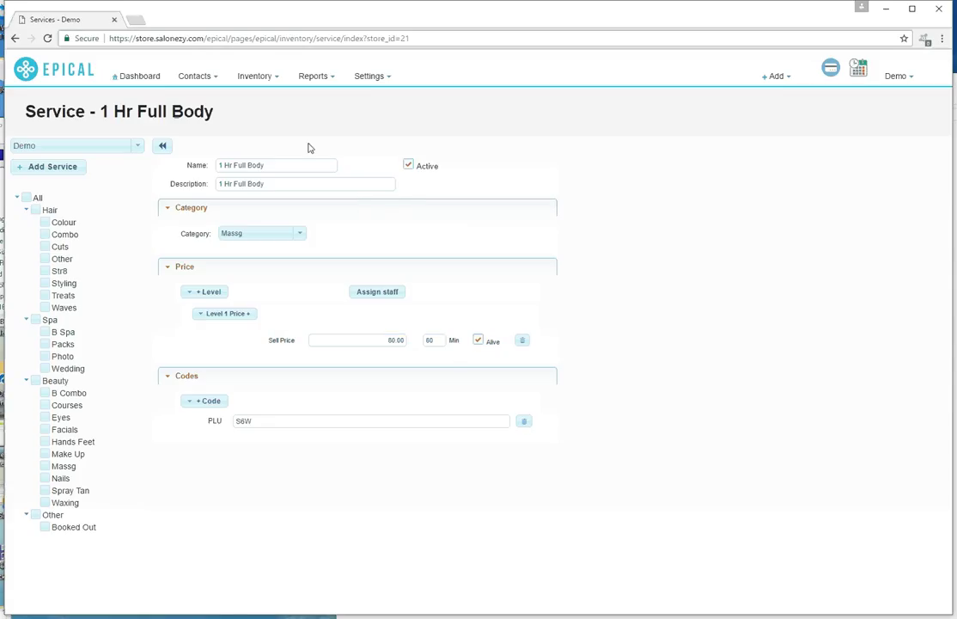
Open the local Appointment Book settings and view the snap interval choices for new appointment events
left_click(250, 76)
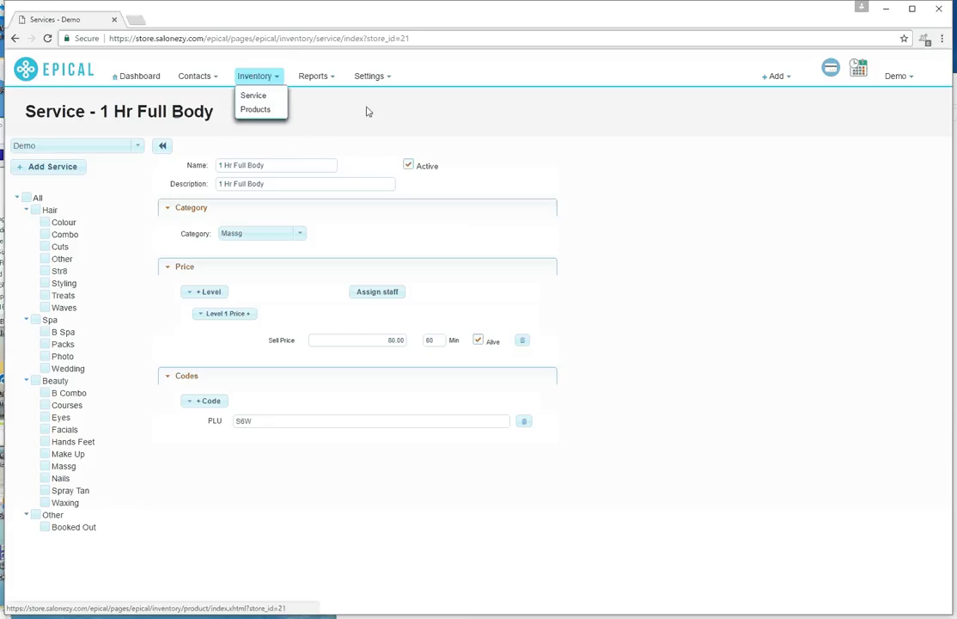
left_click(378, 77)
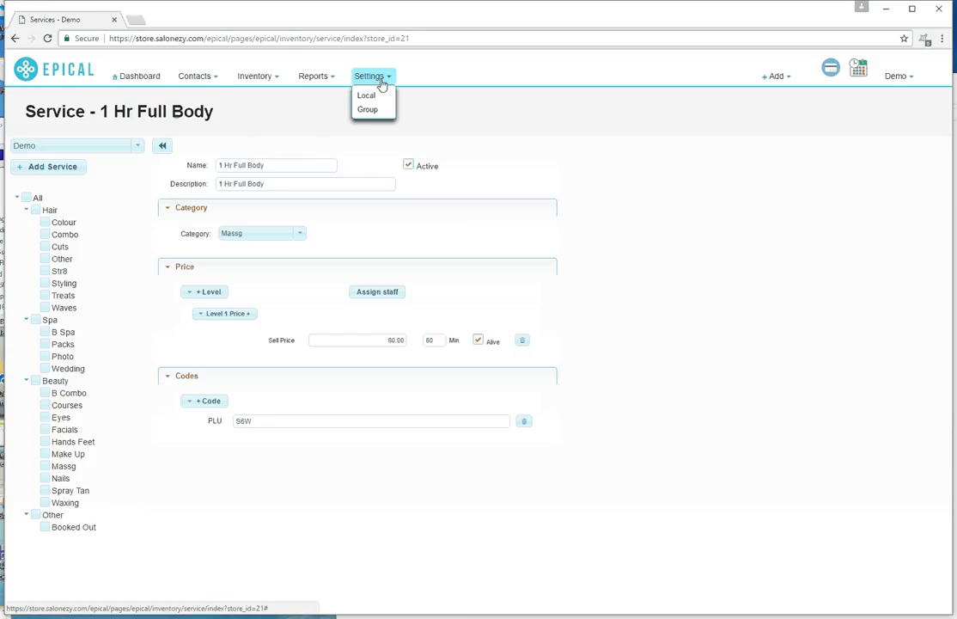
left_click(366, 97)
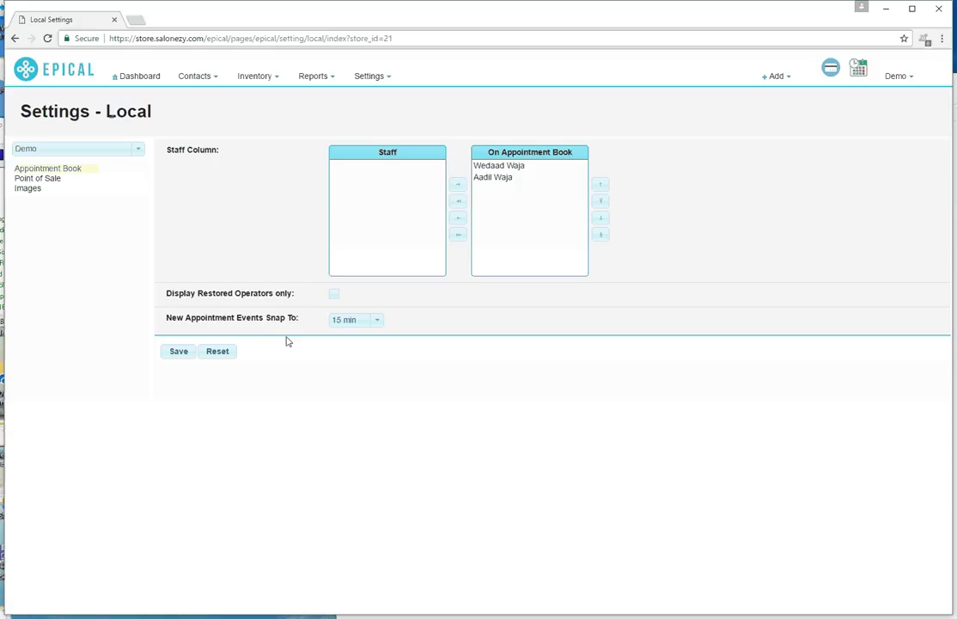
left_click(378, 321)
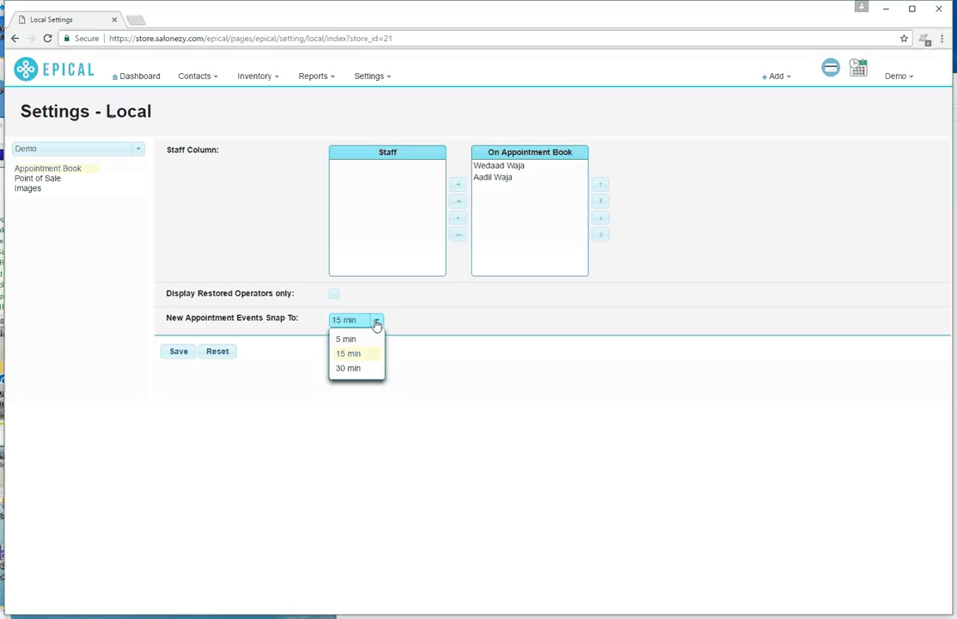
Open the local Point of Sale settings and view the default staff choices
left_click(53, 179)
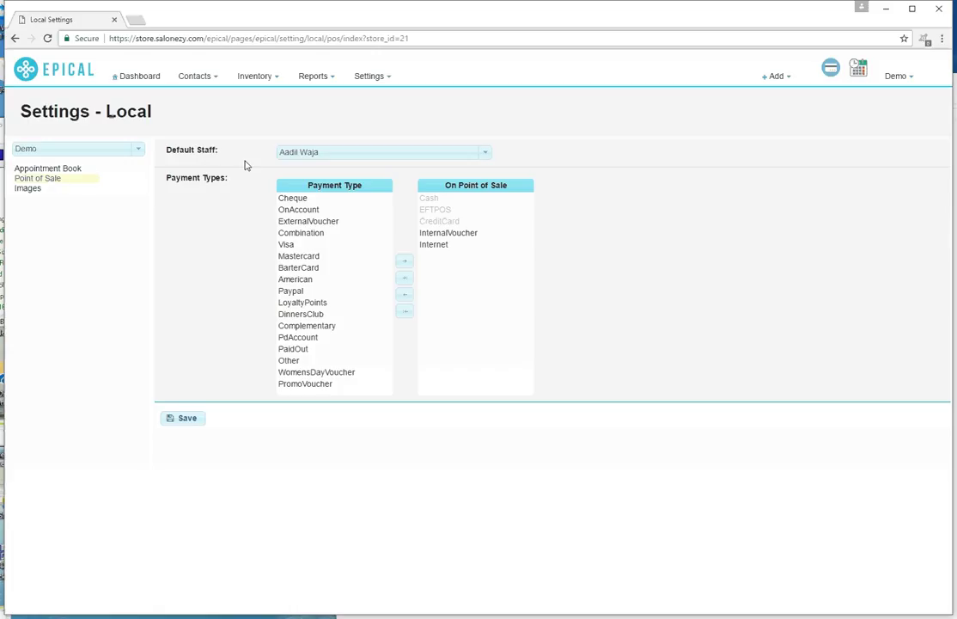
left_click(486, 155)
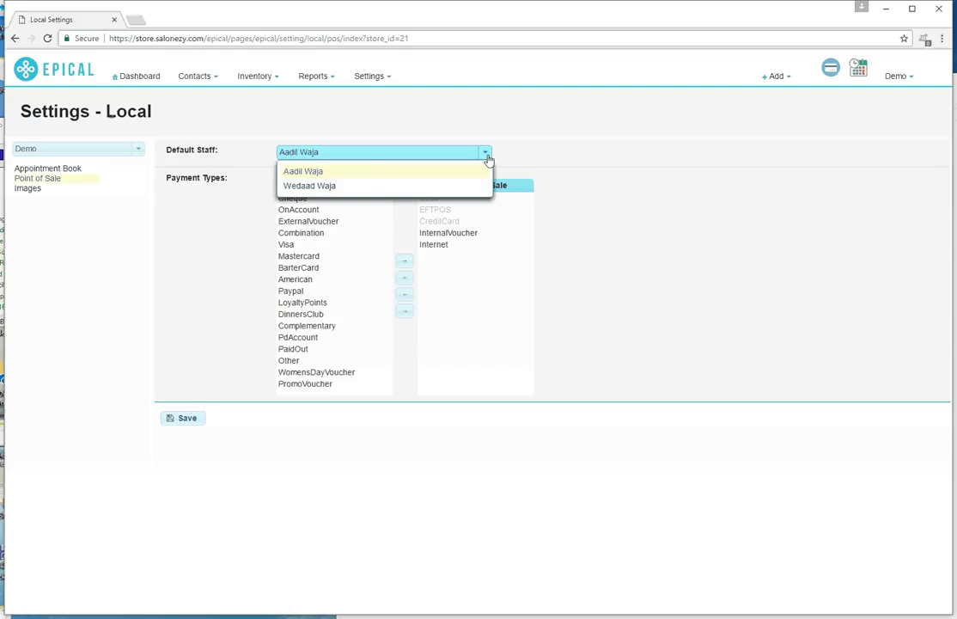
left_click(486, 156)
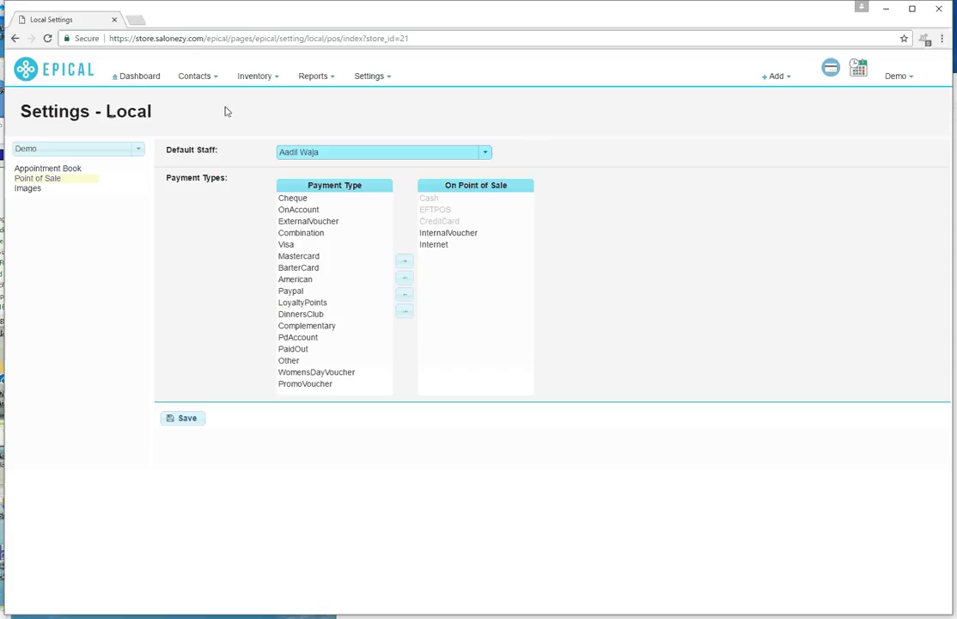
View the appointment book in its own browser tab and return to the local settings page
left_click(857, 74)
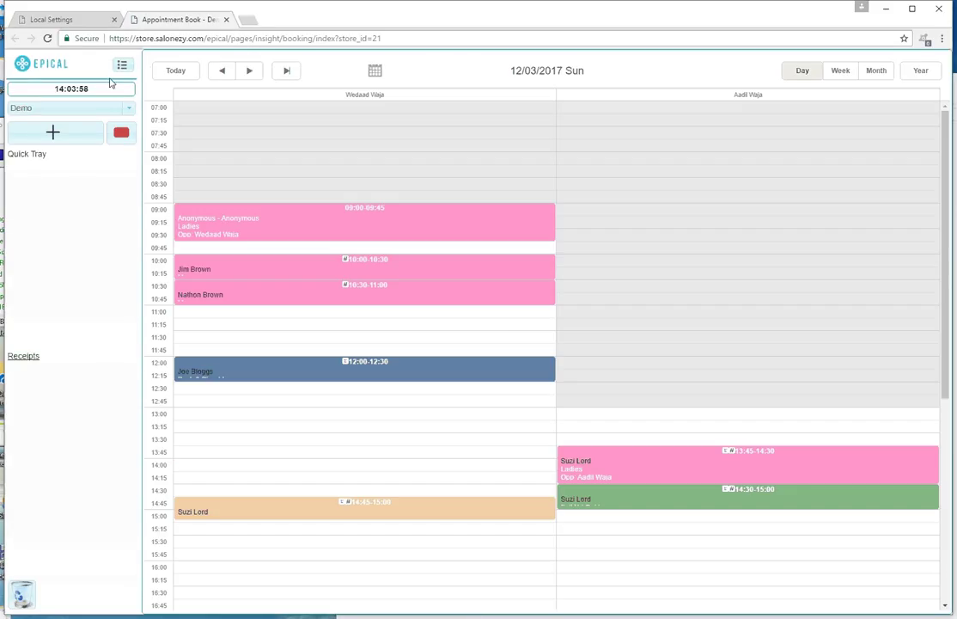
left_click(43, 19)
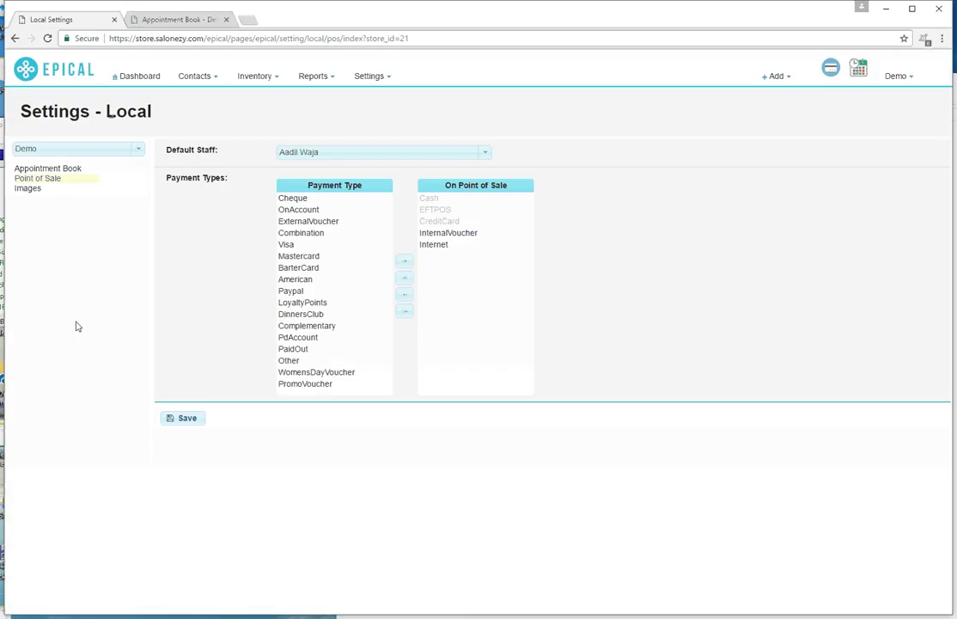